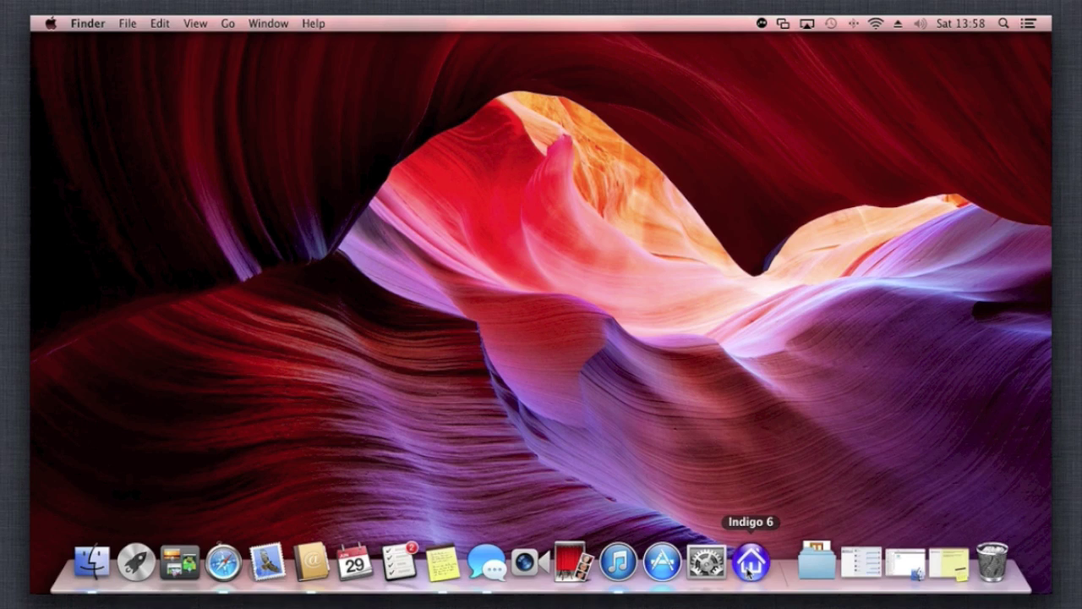
Launch Indigo 6 and dismiss the Server Trial Status notice without registering.
left_click(748, 567)
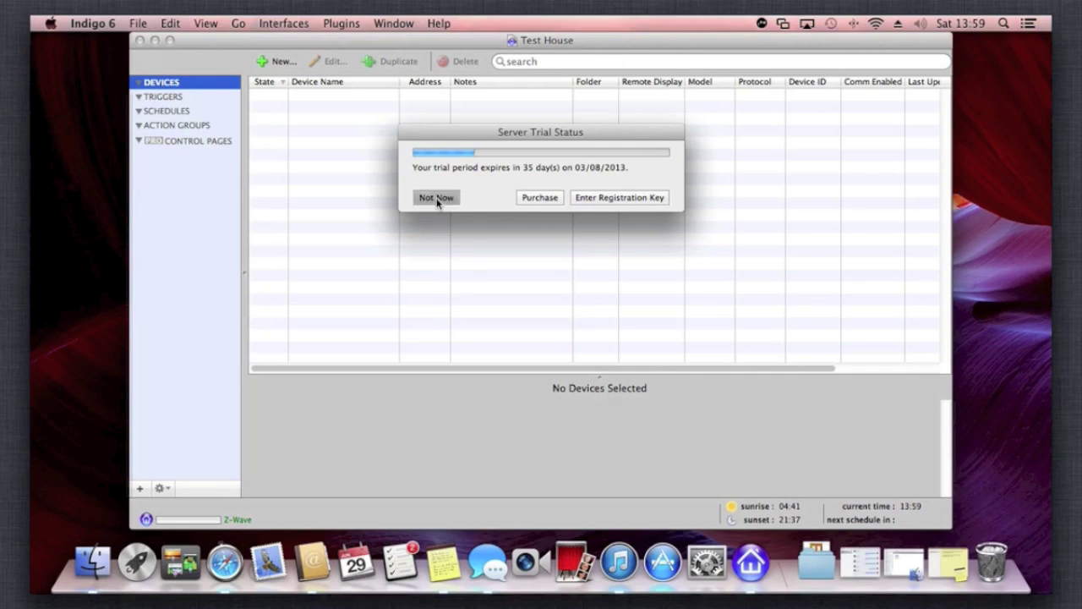
left_click(437, 198)
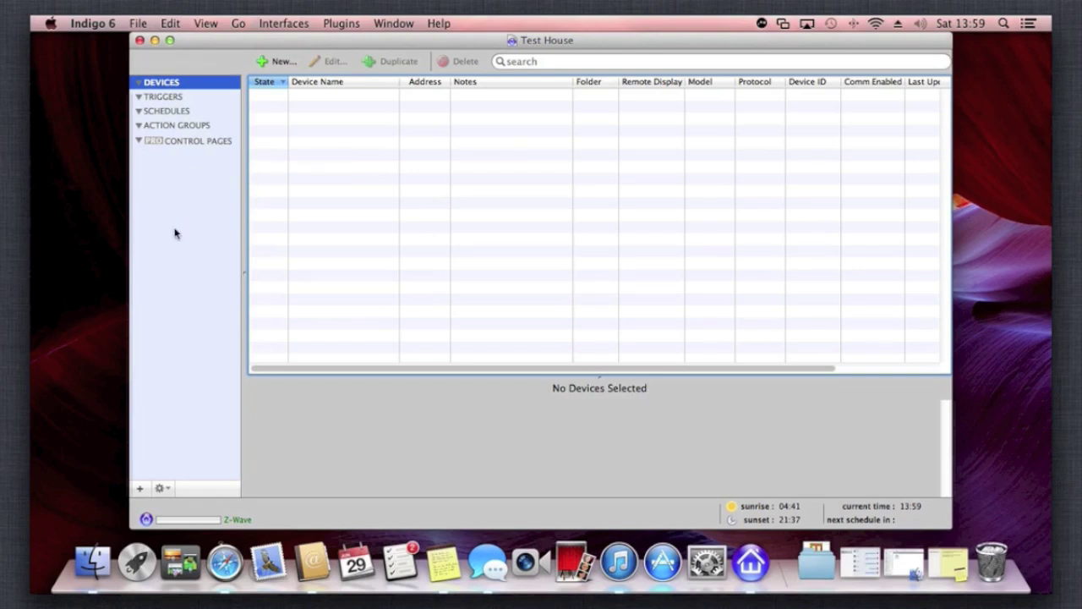
left_click(138, 25)
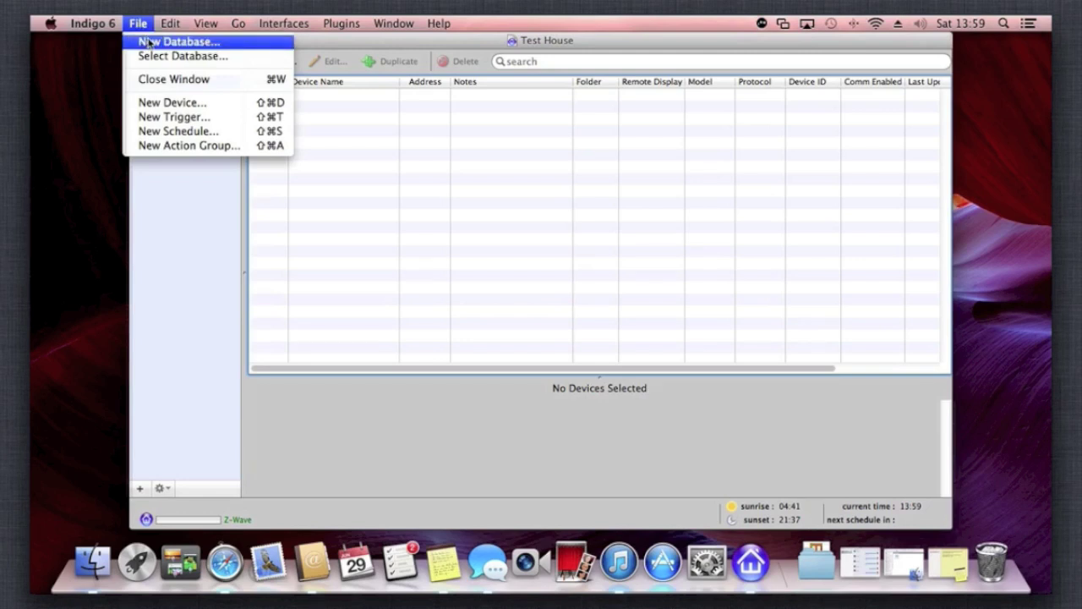
left_click(148, 43)
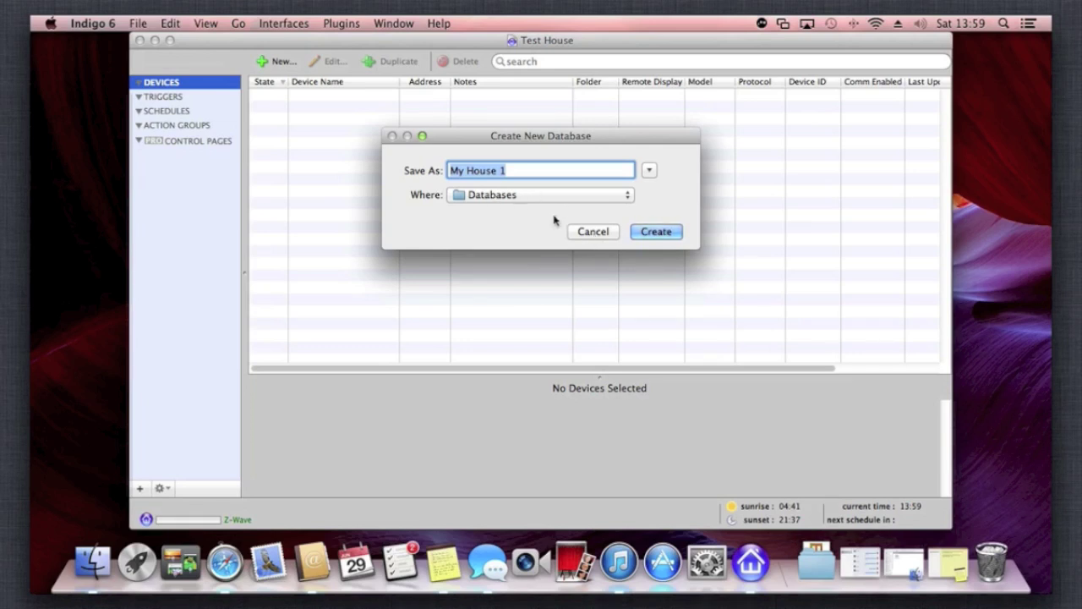
left_click(591, 232)
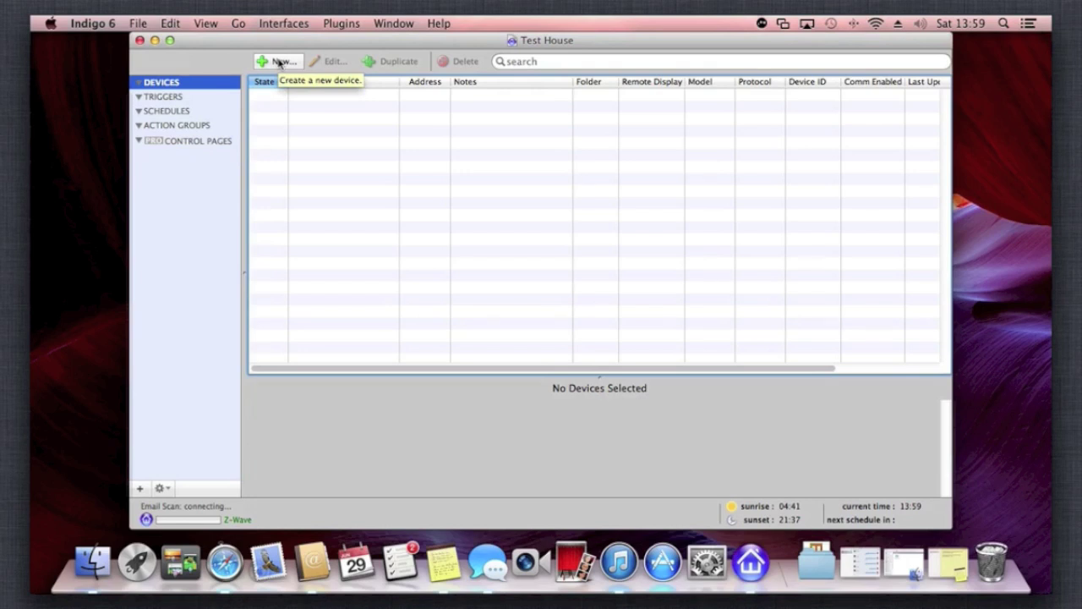
Create a new device and set its type to Z-Wave.
left_click(279, 62)
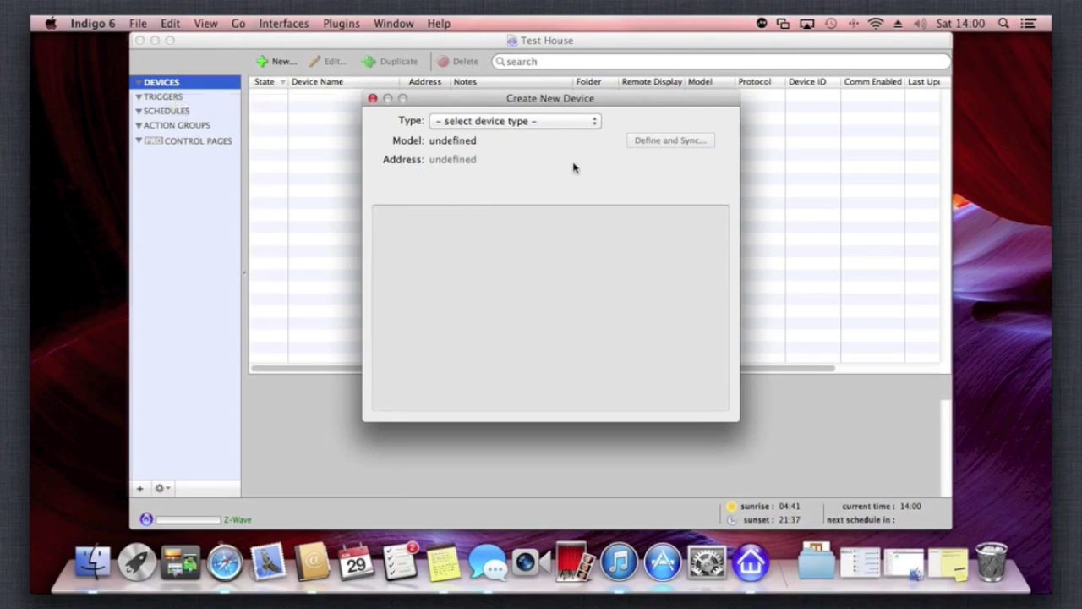
left_click(509, 123)
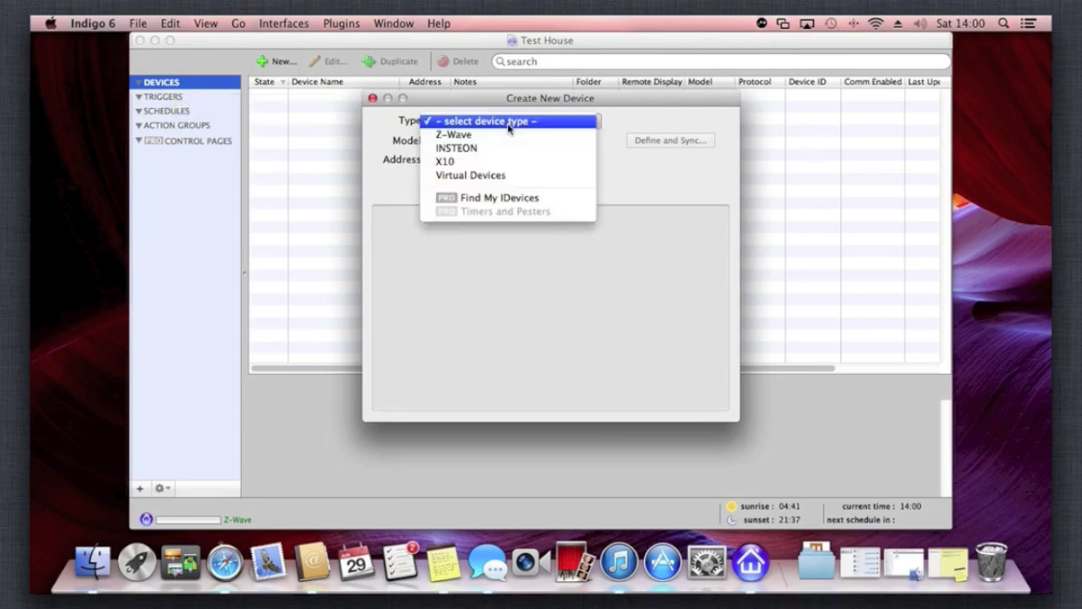
left_click(459, 138)
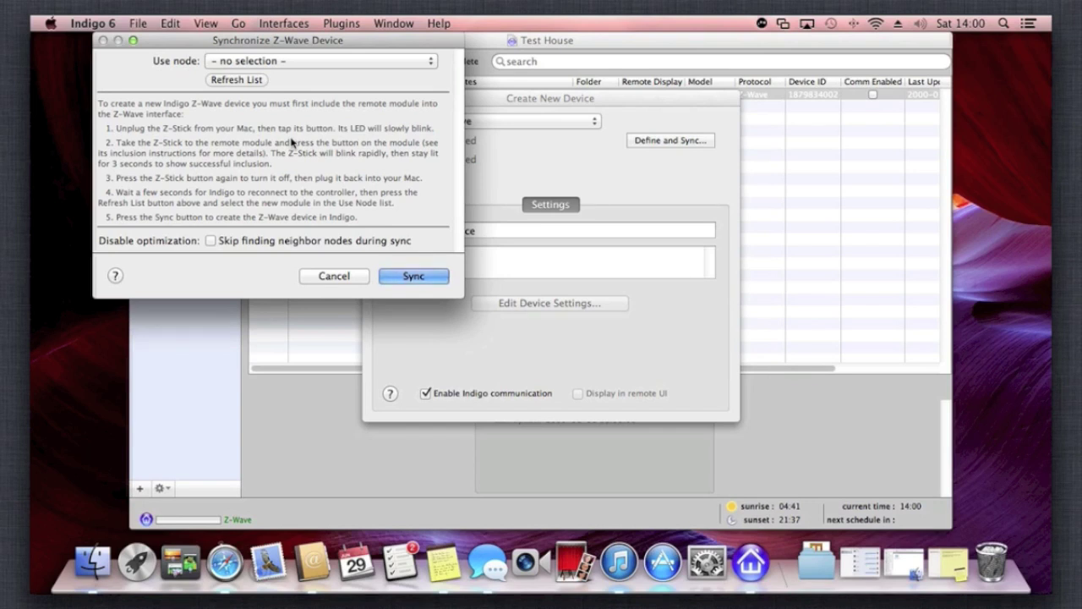
Refresh the node list, then sync node 002 – Relay Power Switch into Indigo and close setup.
left_click(247, 82)
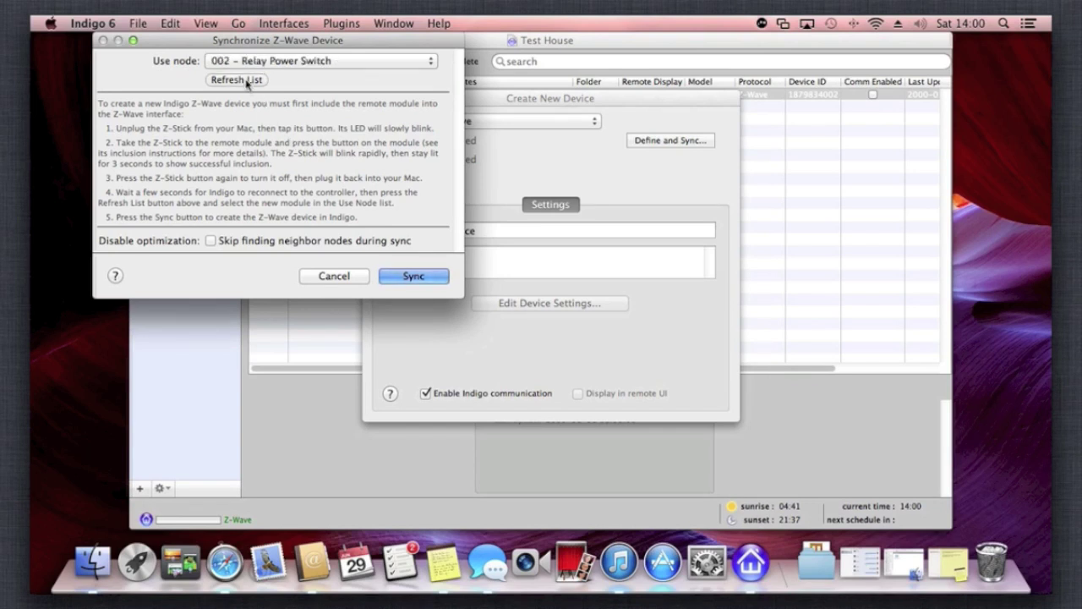
left_click(293, 63)
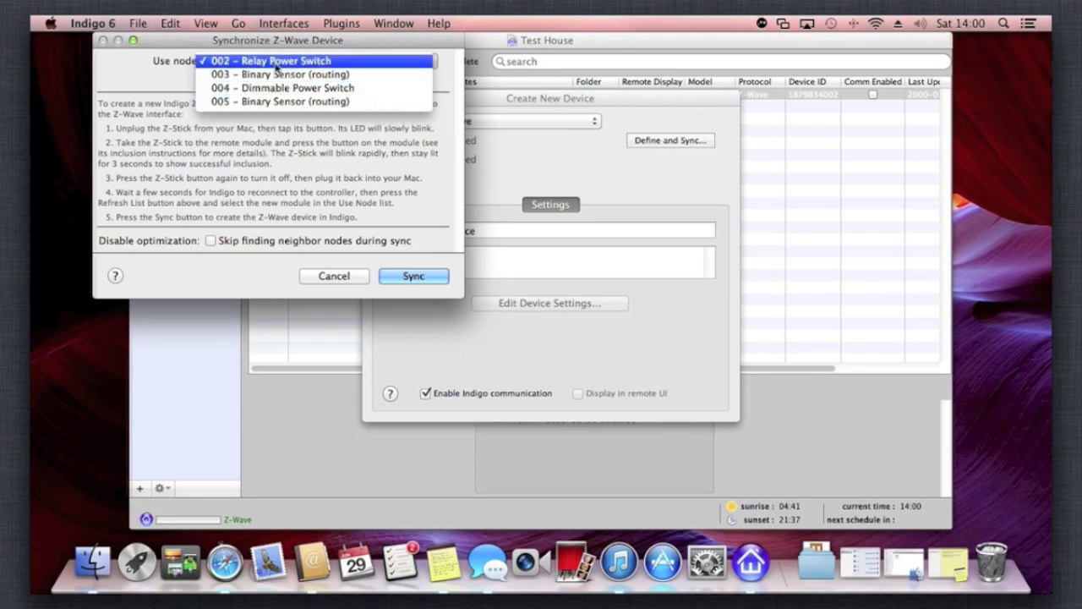
left_click(276, 65)
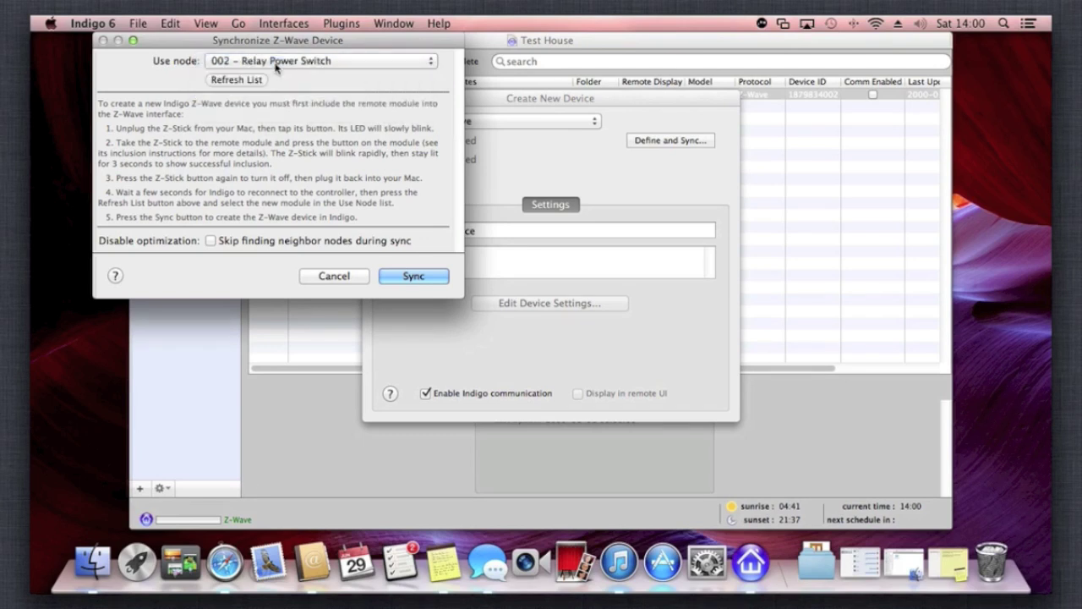
left_click(414, 277)
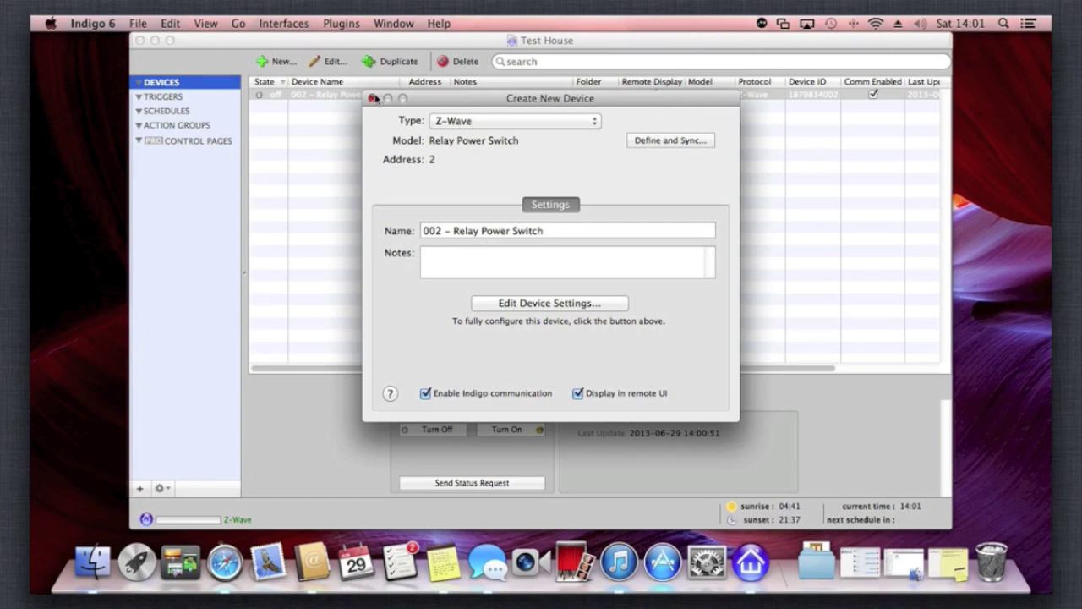
left_click(373, 99)
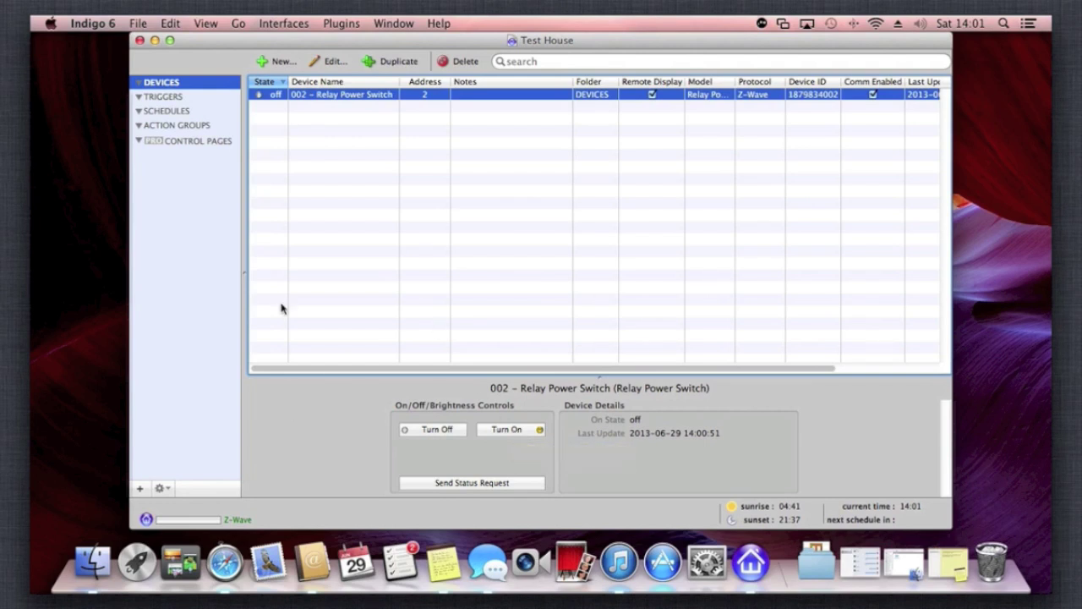
Show the Interfaces menu listing Z-Wave and INSTEON.
left_click(284, 23)
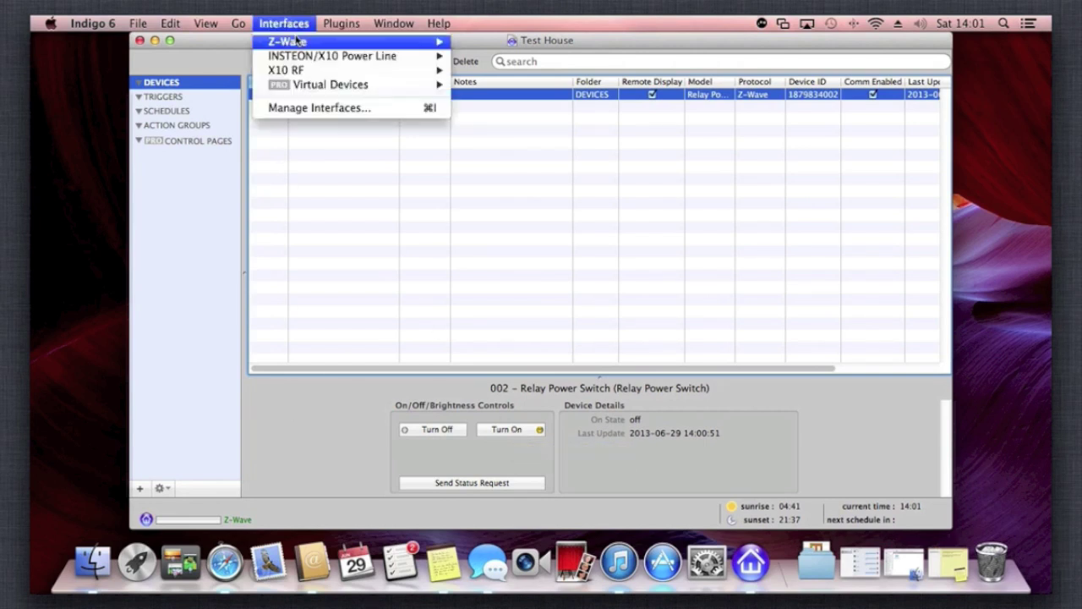
Check the Z-Wave interface serial-port configuration, cancel without changes, and switch to Safari.
mouse_move(298, 41)
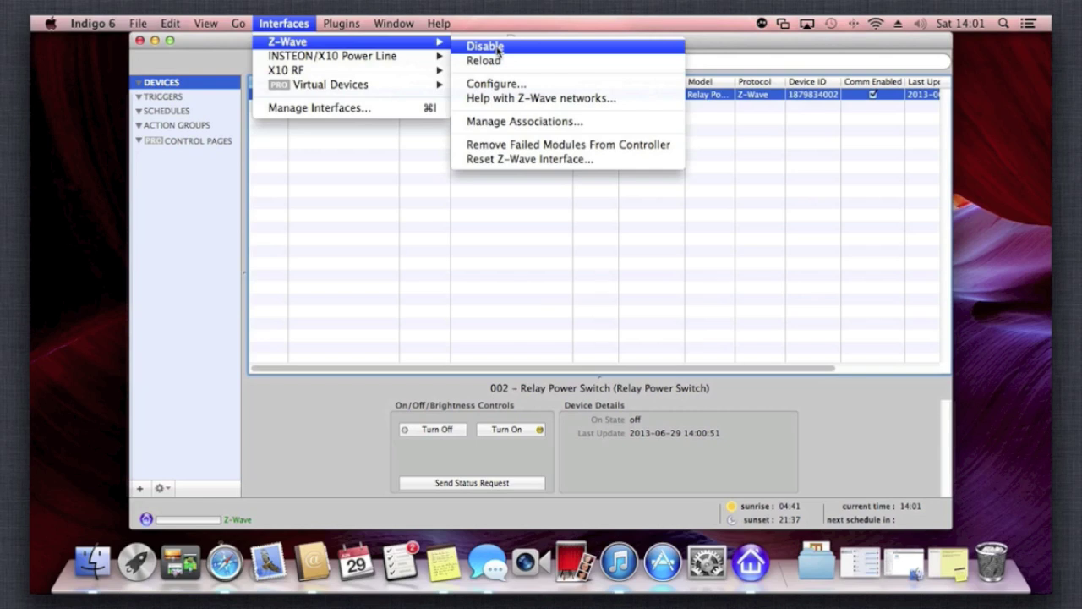
left_click(496, 85)
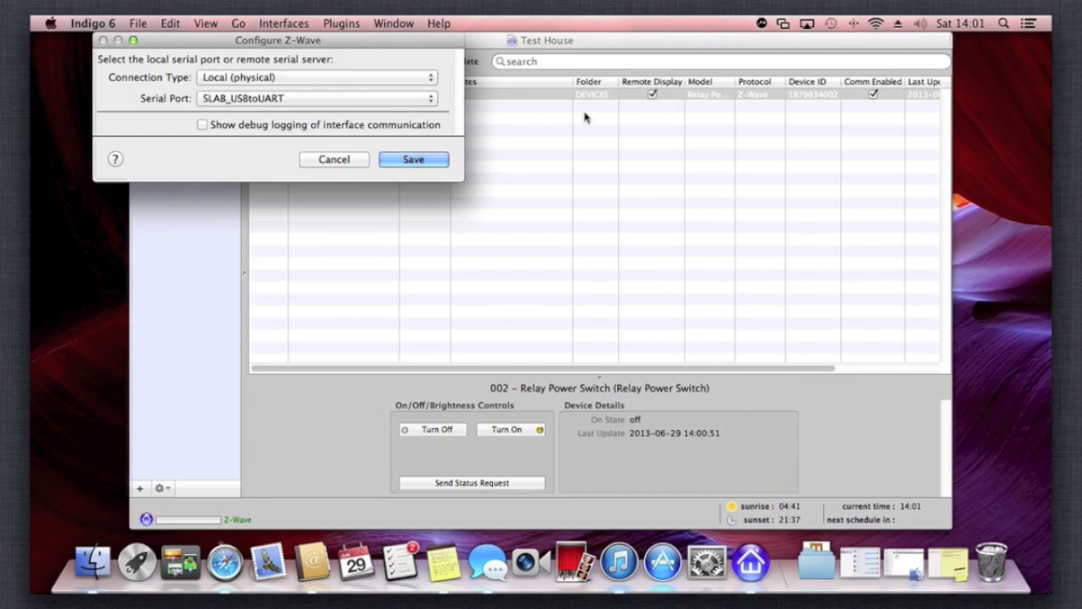
left_click(331, 160)
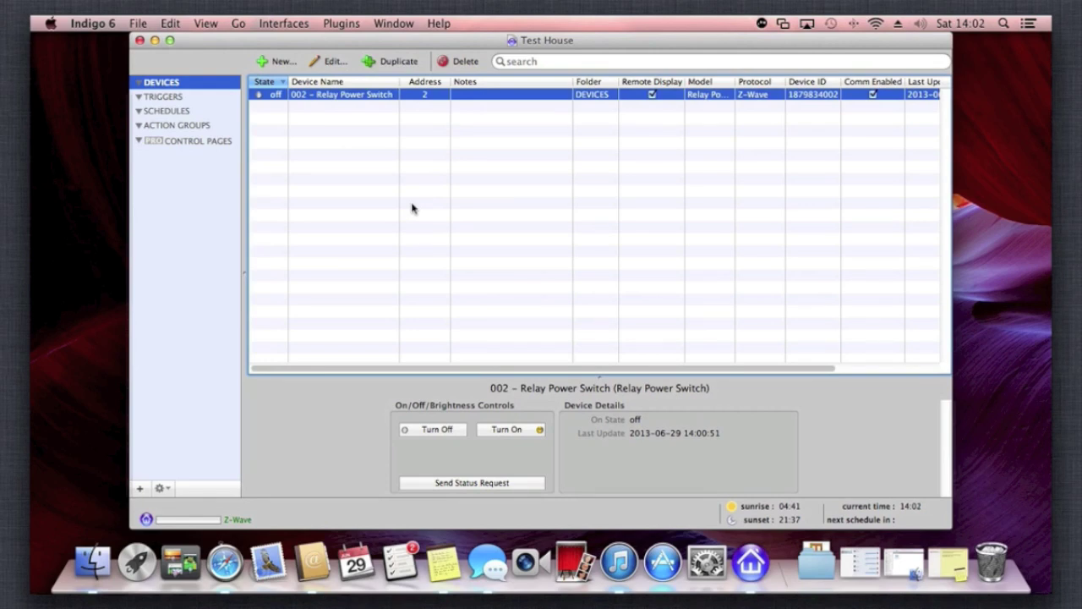
left_click(225, 574)
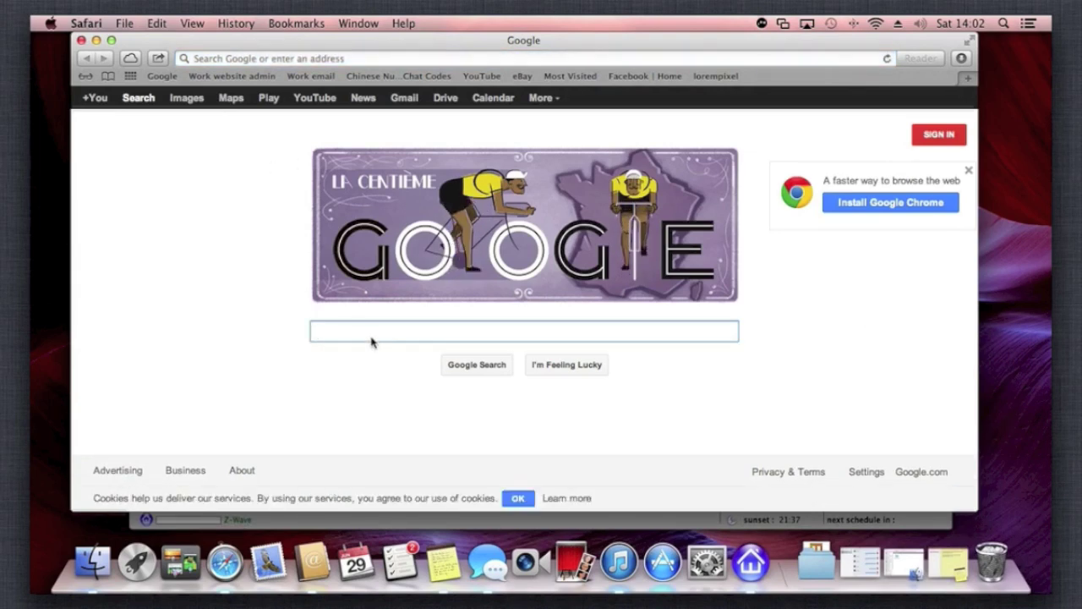
Search Google for VESTERNET.COM and go to Vesternet's Z-Wave section.
type("VESTERNET")
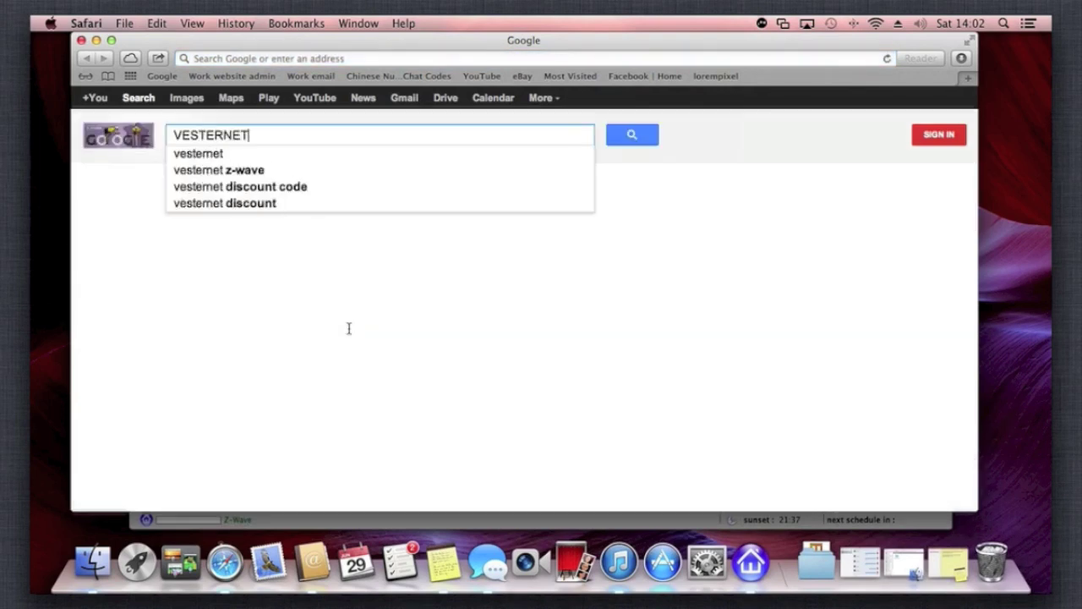
type(".COM")
key("Return")
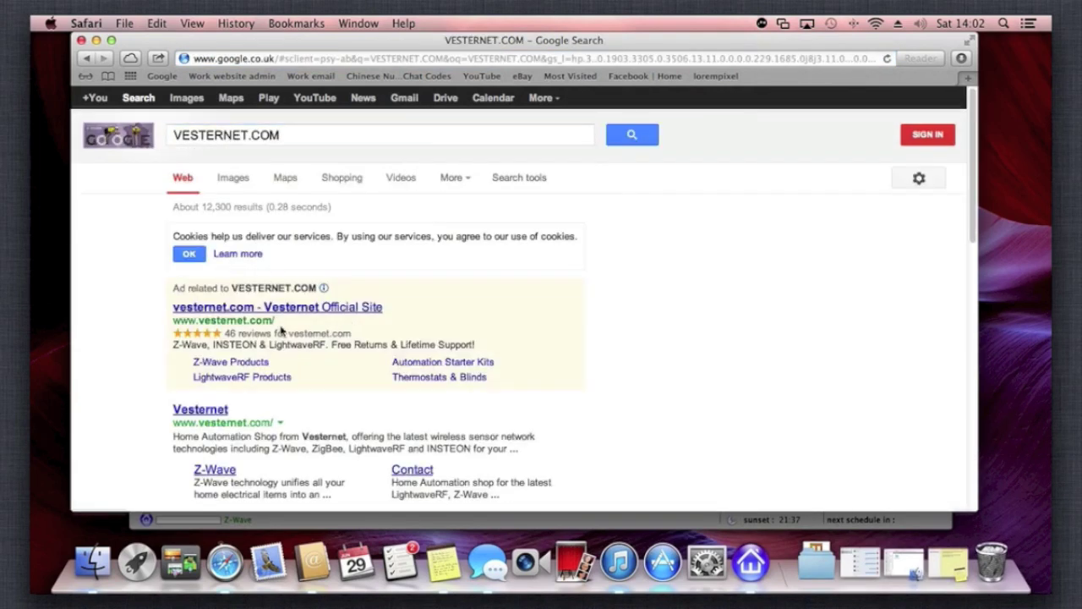
left_click(209, 476)
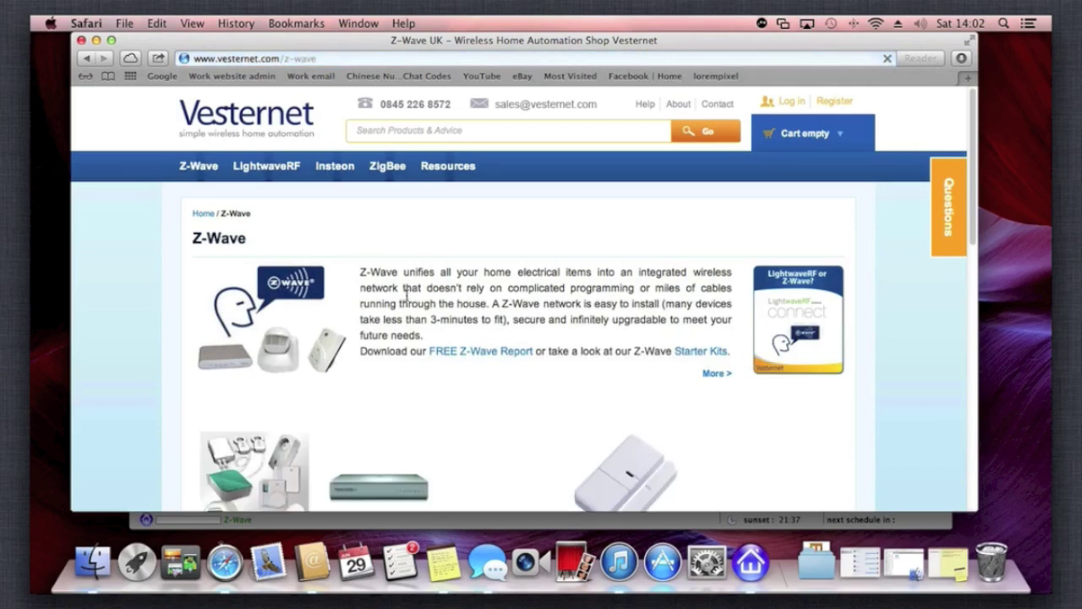
Go to Vesternet's Z-Wave Controllers category.
scroll(448, 408, "down", 10)
scroll(448, 408, "up", 10)
scroll(448, 408, "down", 5)
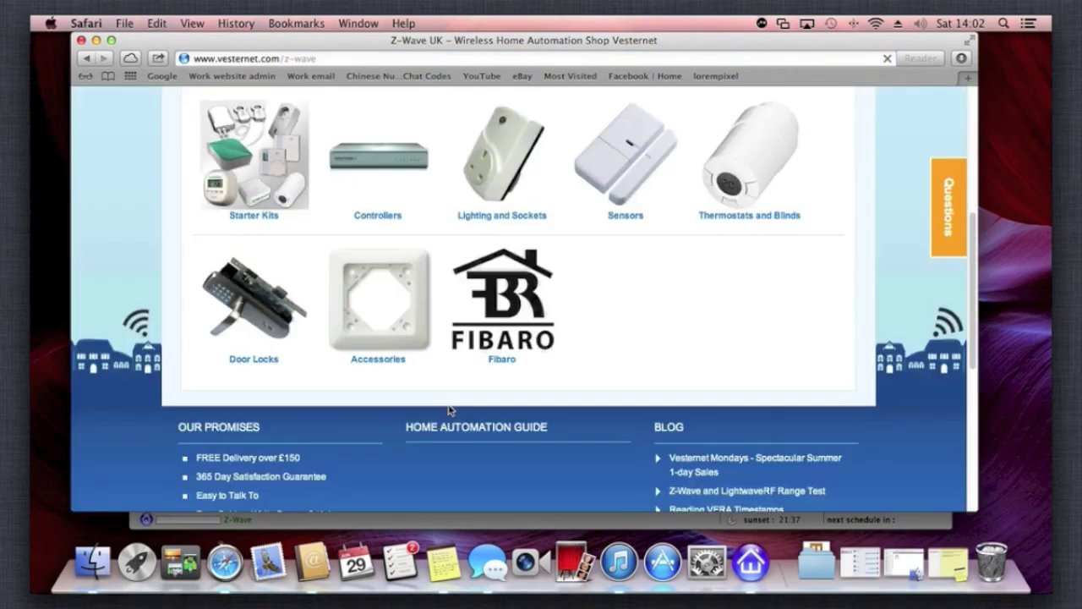
scroll(449, 409, "up", 1)
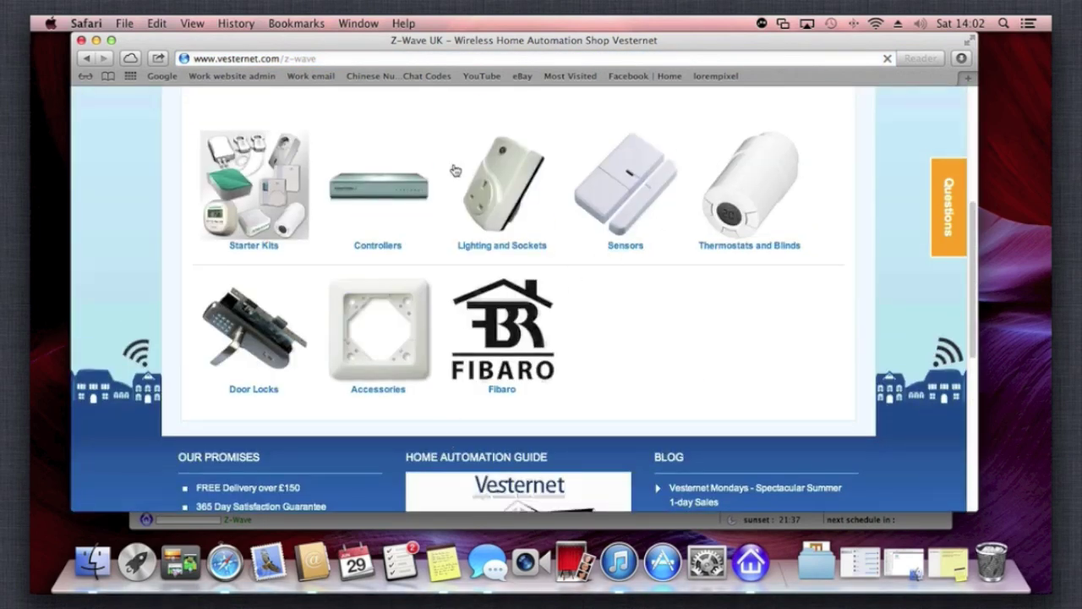
left_click(383, 193)
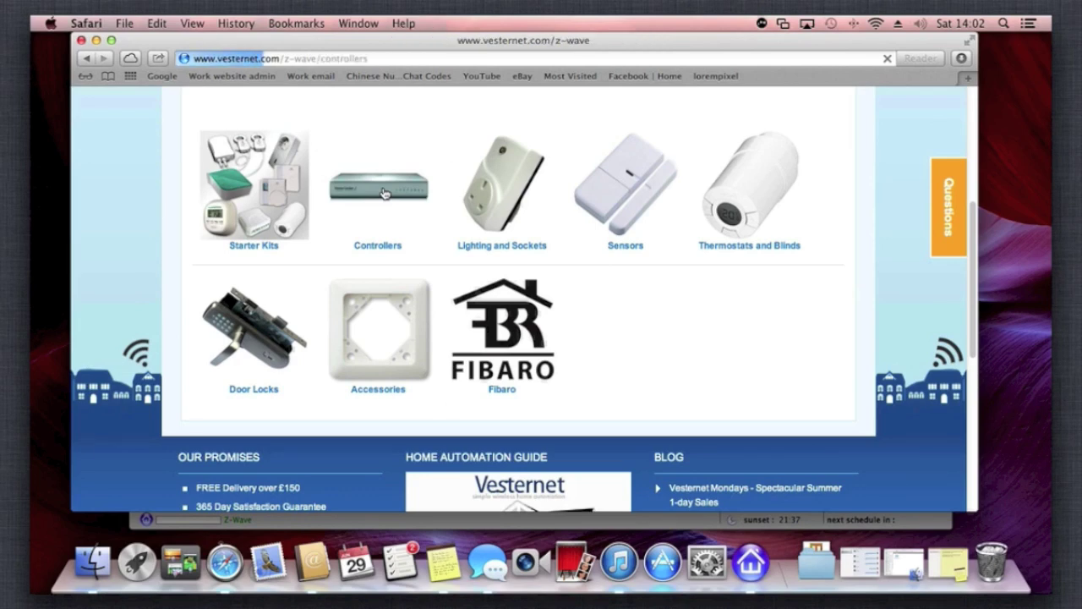
Open the Z-Wave Aeon Labs Series 2 USB Controller page, priced £41.00 and in stock.
scroll(382, 193, "down", 10)
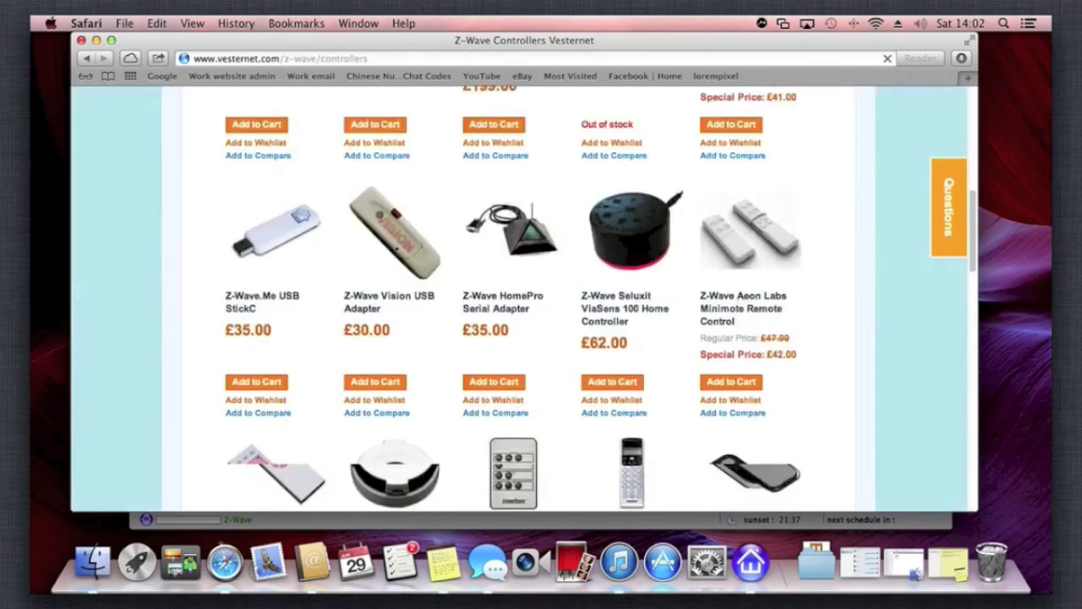
scroll(736, 305, "up", 8)
left_click(736, 302)
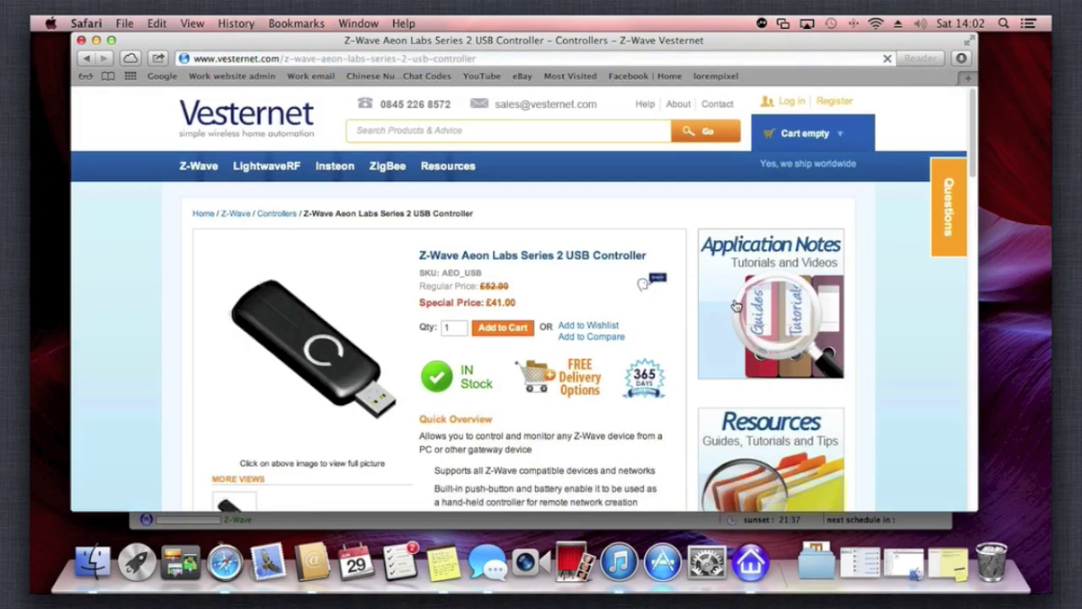
scroll(605, 399, "down", 5)
scroll(605, 399, "up", 5)
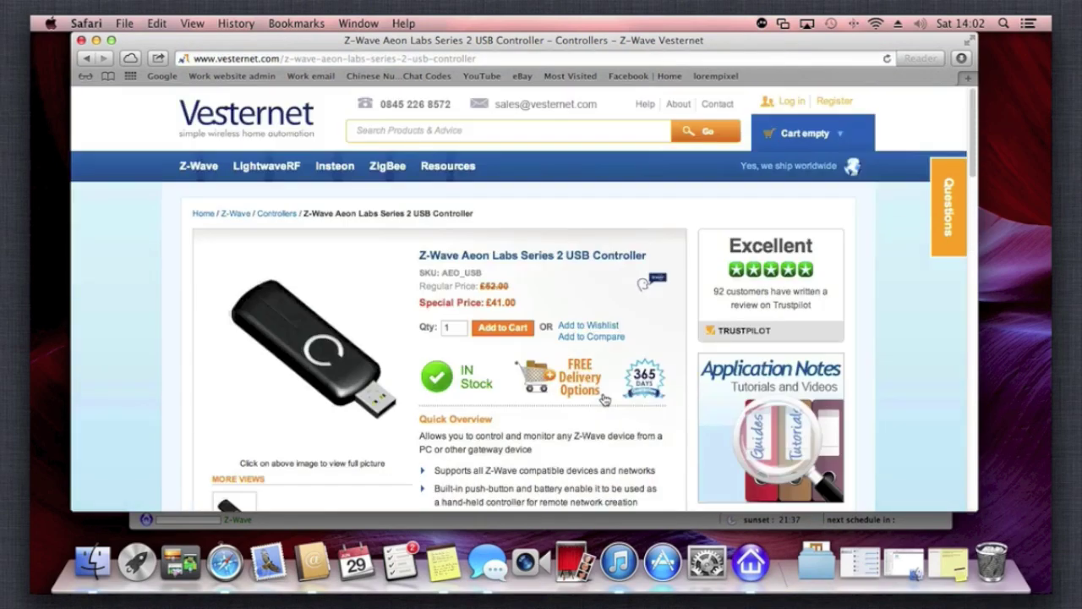
scroll(605, 399, "down", 1)
scroll(605, 399, "down", 4)
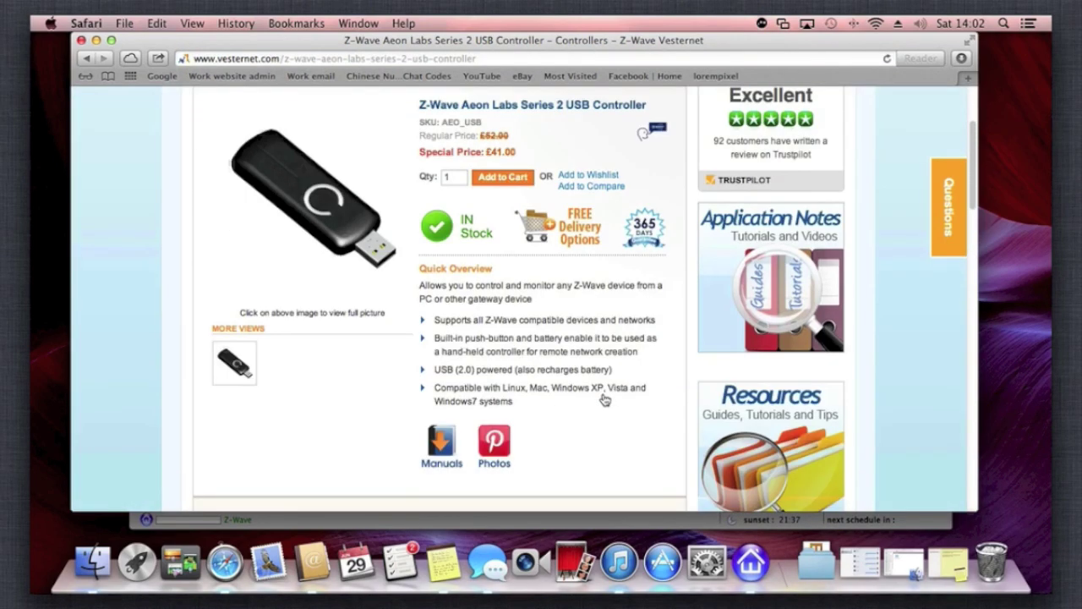
scroll(605, 399, "up", 1)
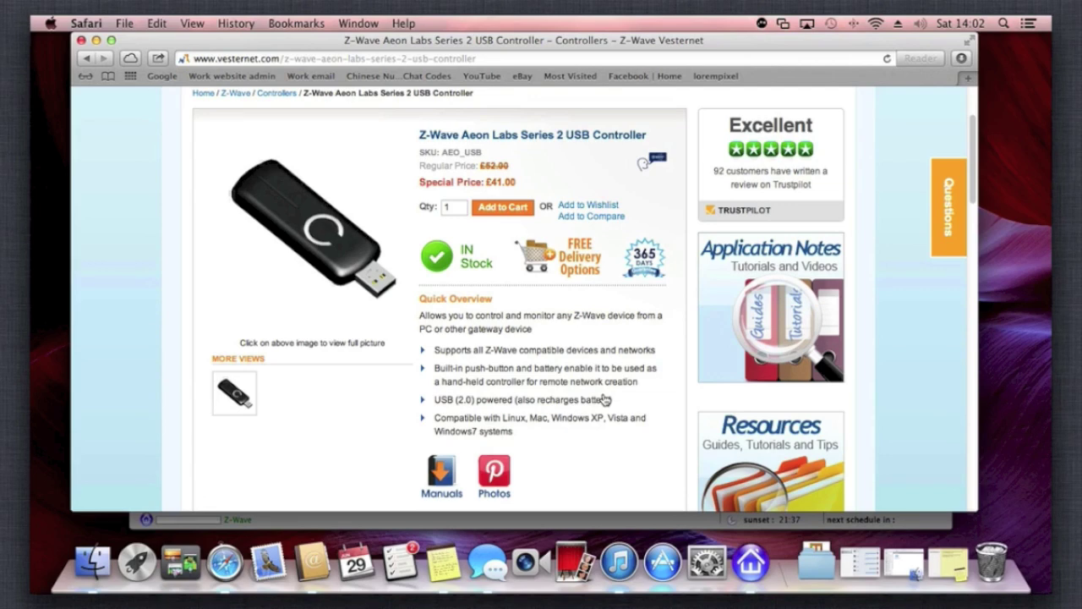
scroll(605, 399, "up", 4)
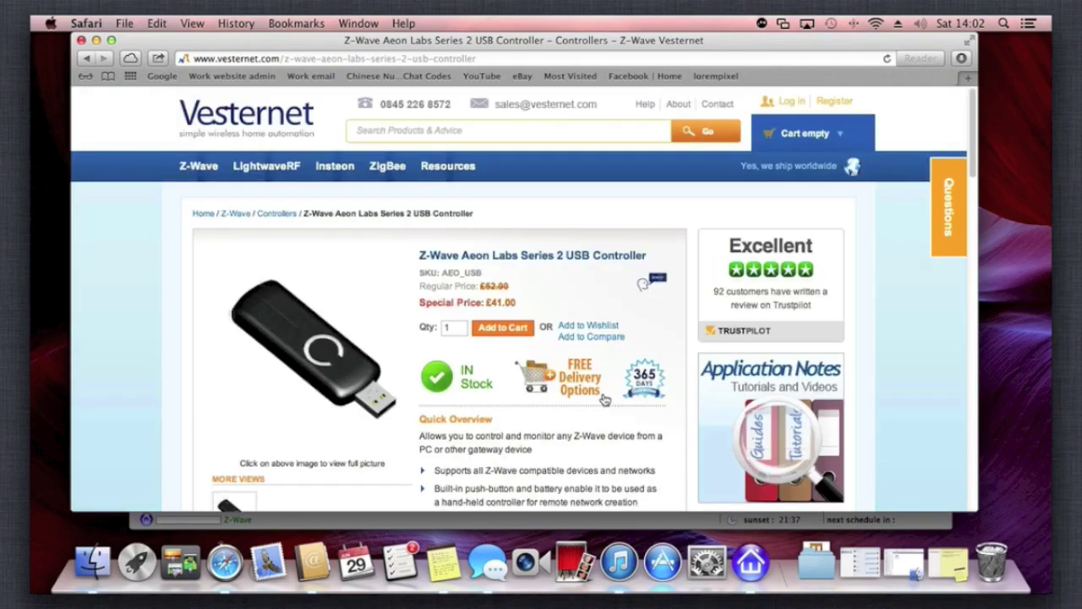